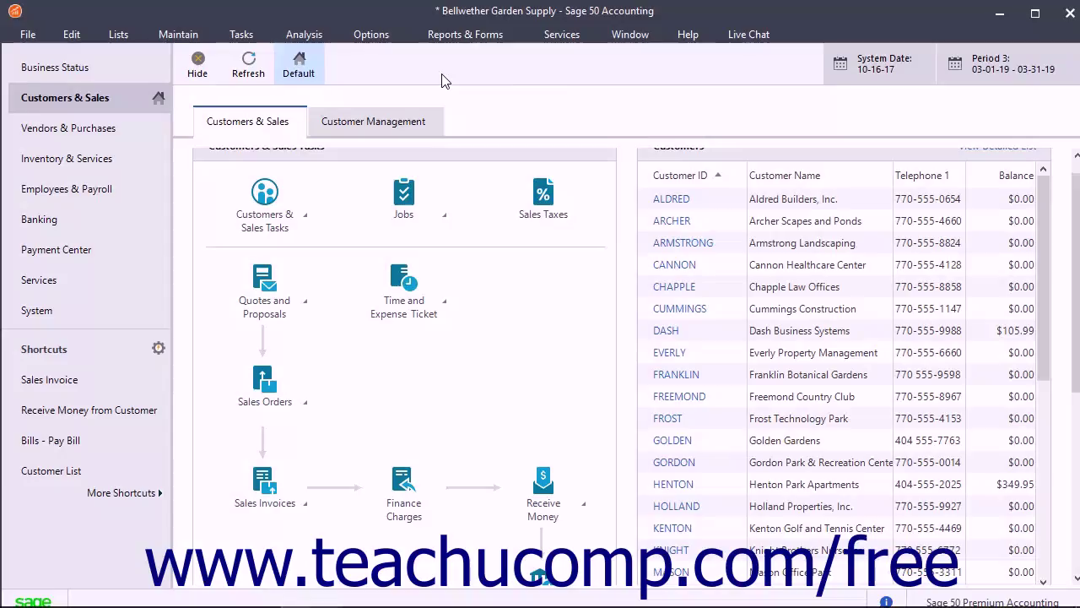
# - Start a new quote for the customer GOLDEN (Golden Gardens)
pyautogui.click(240, 36)
pyautogui.moveTo(334, 59)
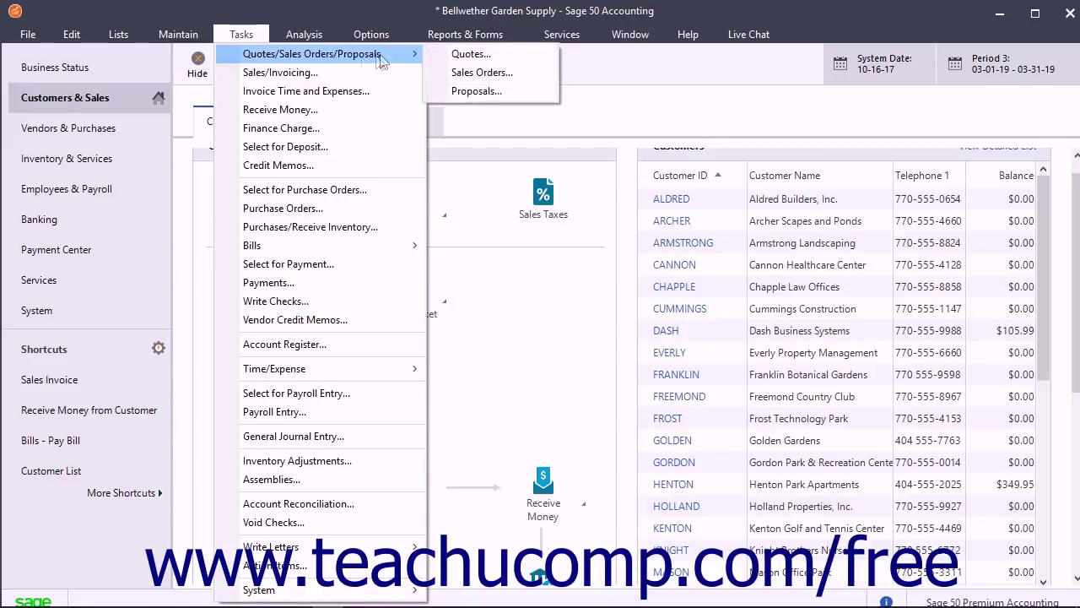
pyautogui.click(479, 57)
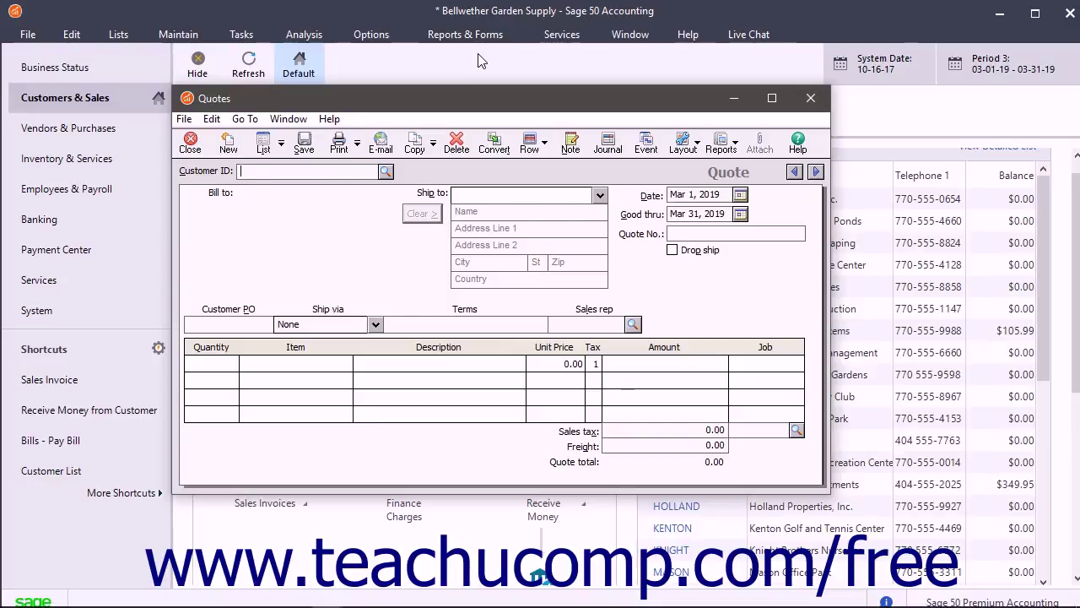
pyautogui.click(386, 171)
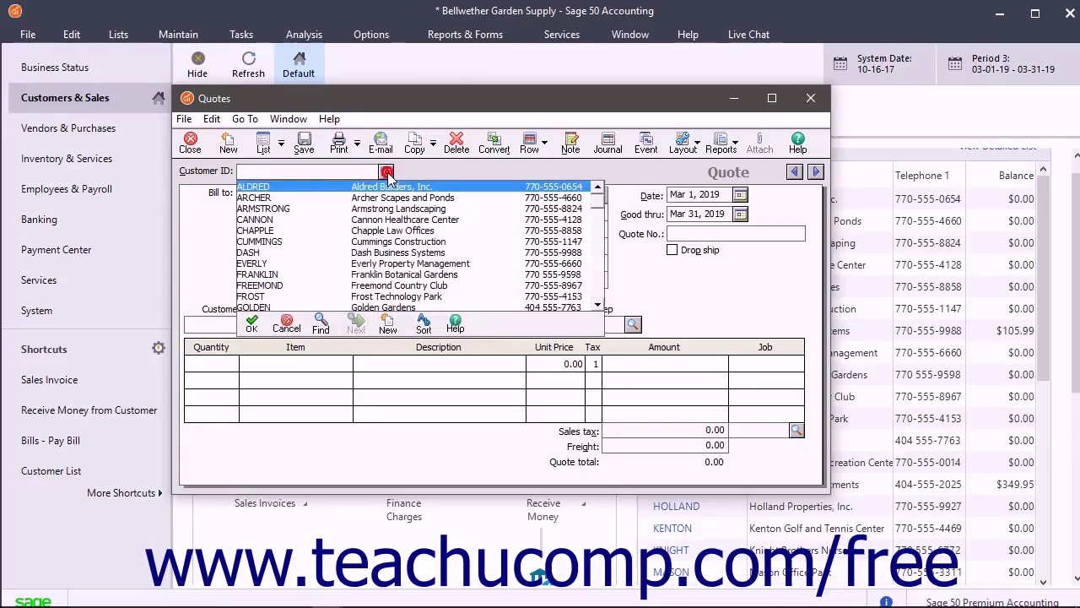
pyautogui.doubleClick(283, 307)
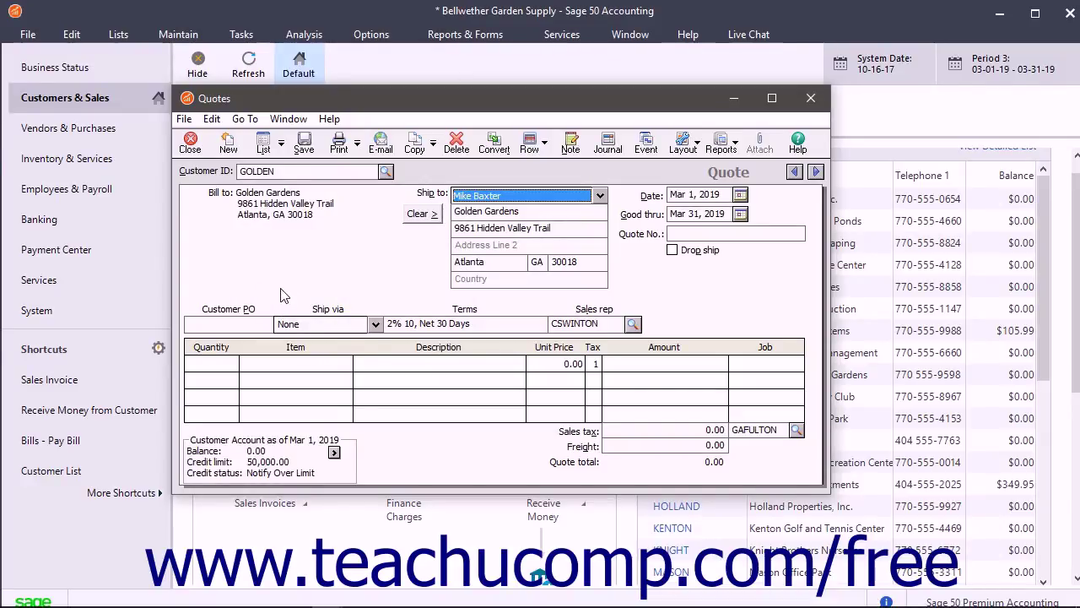
# - Examine the quote's number, date, good-through date and ship-to address choices, switching the Drop ship option on and back off
pyautogui.click(689, 233)
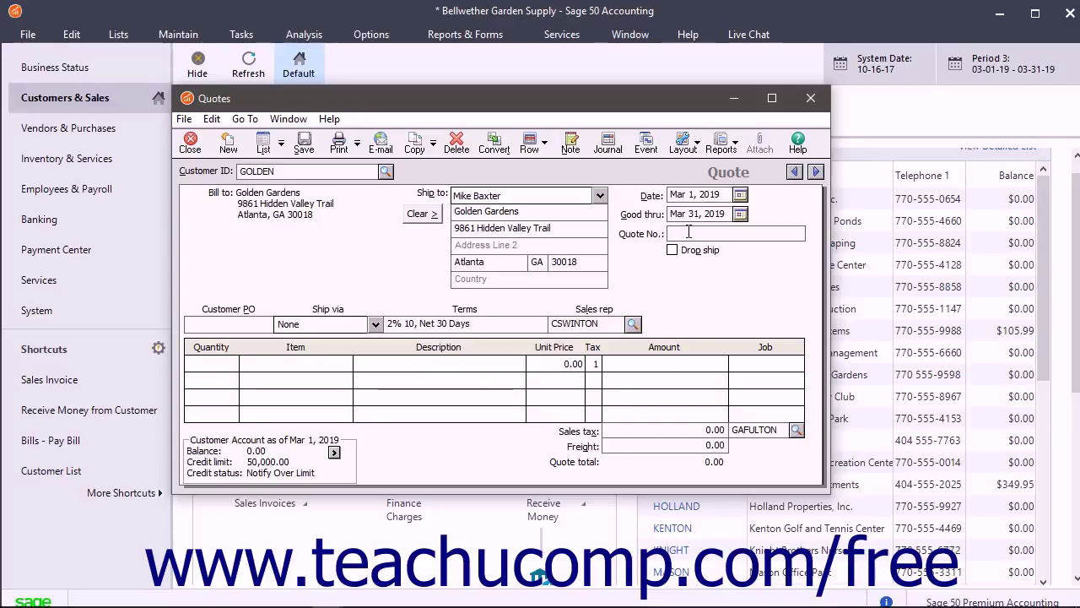
pyautogui.click(705, 195)
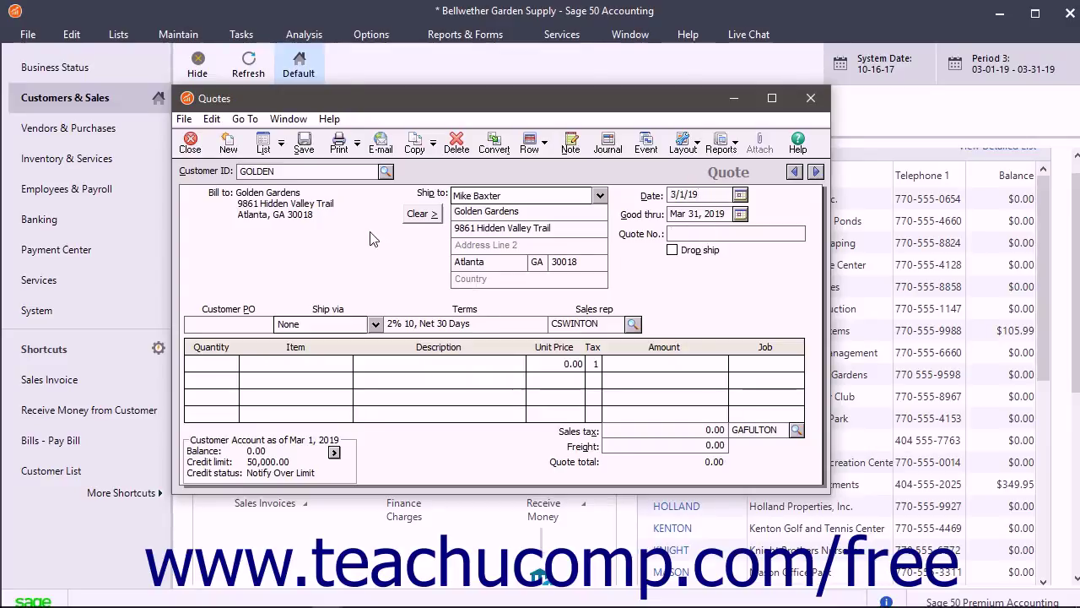
pyautogui.click(497, 217)
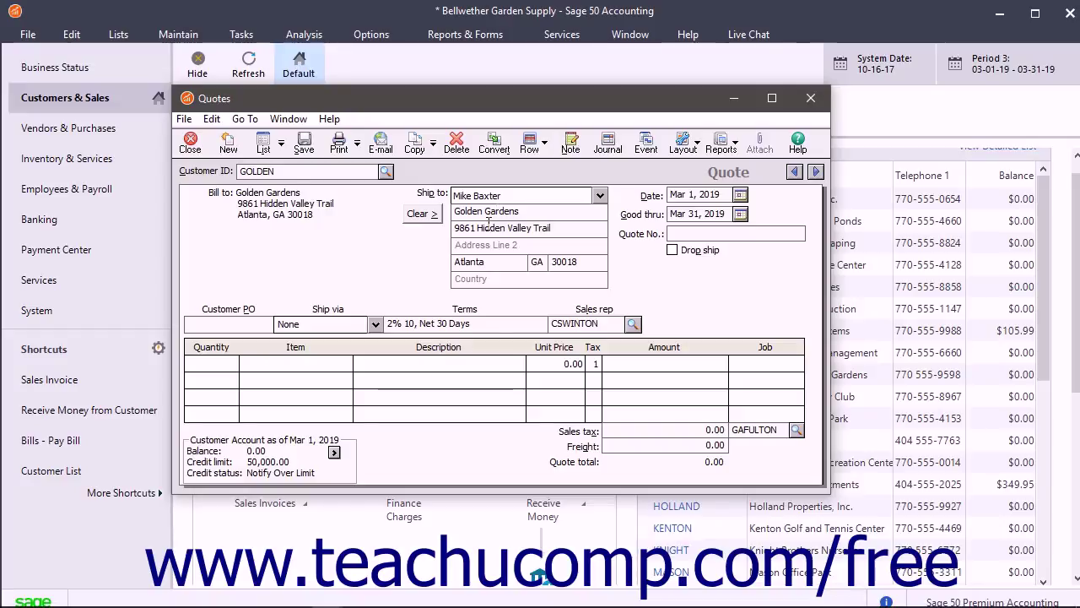
pyautogui.click(600, 196)
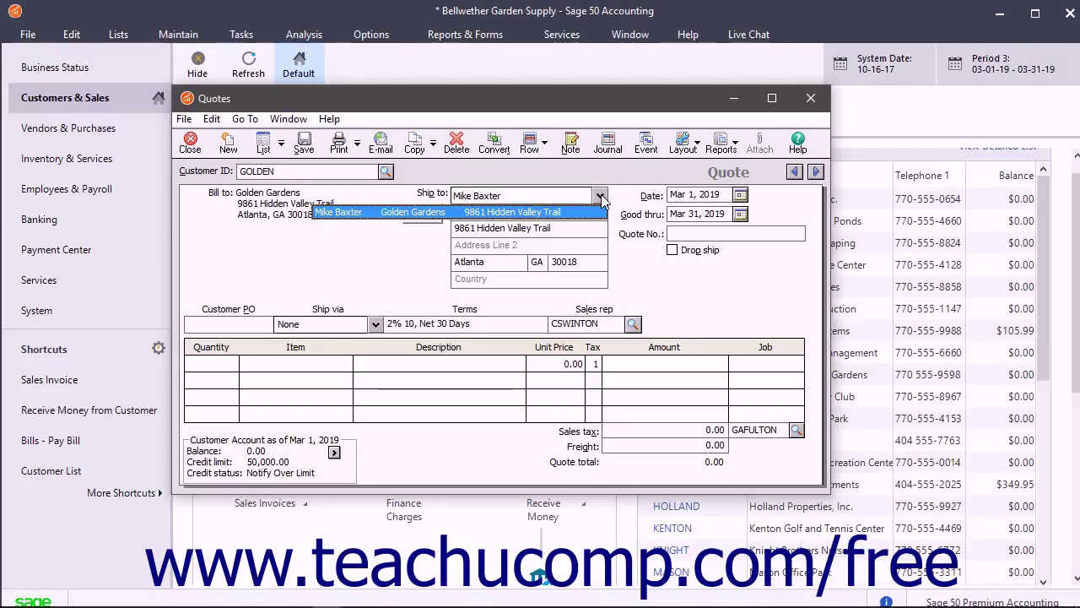
pyautogui.click(600, 195)
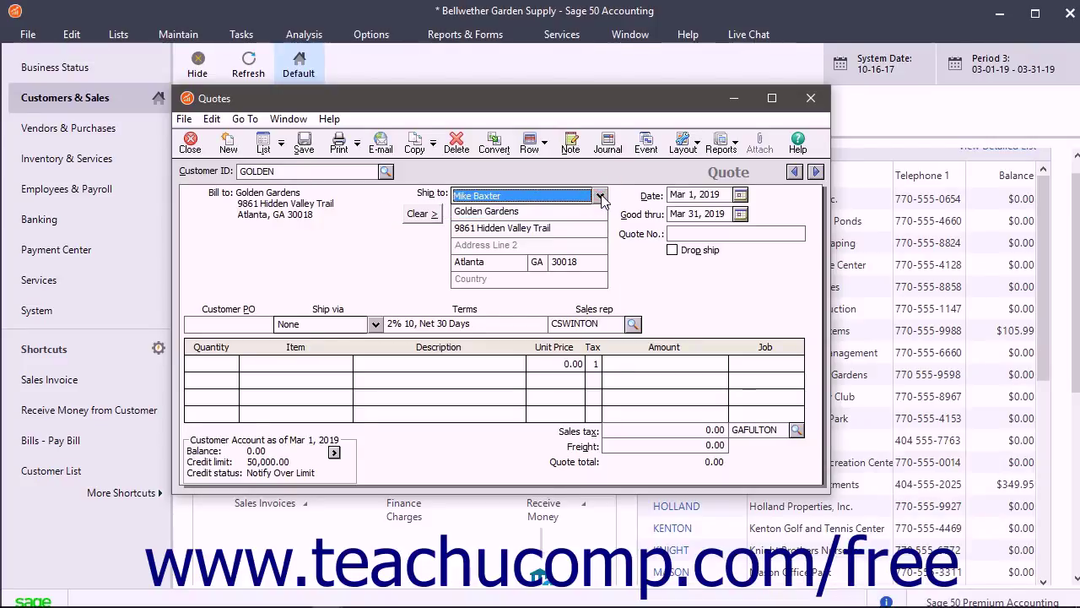
pyautogui.click(672, 251)
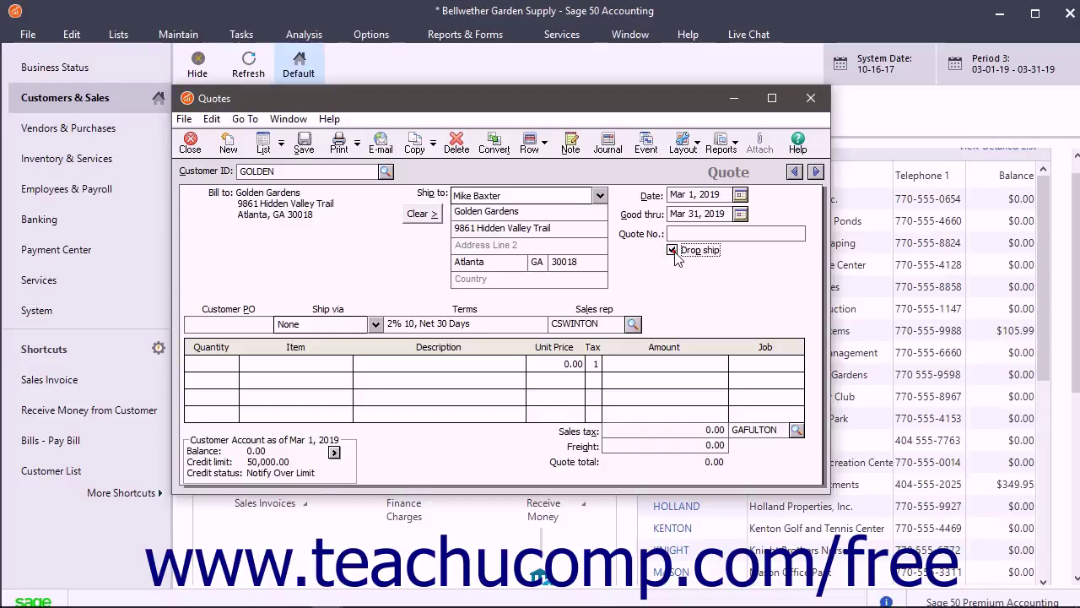
pyautogui.click(672, 251)
pyautogui.click(680, 214)
pyautogui.click(681, 213)
pyautogui.click(680, 195)
pyautogui.click(681, 195)
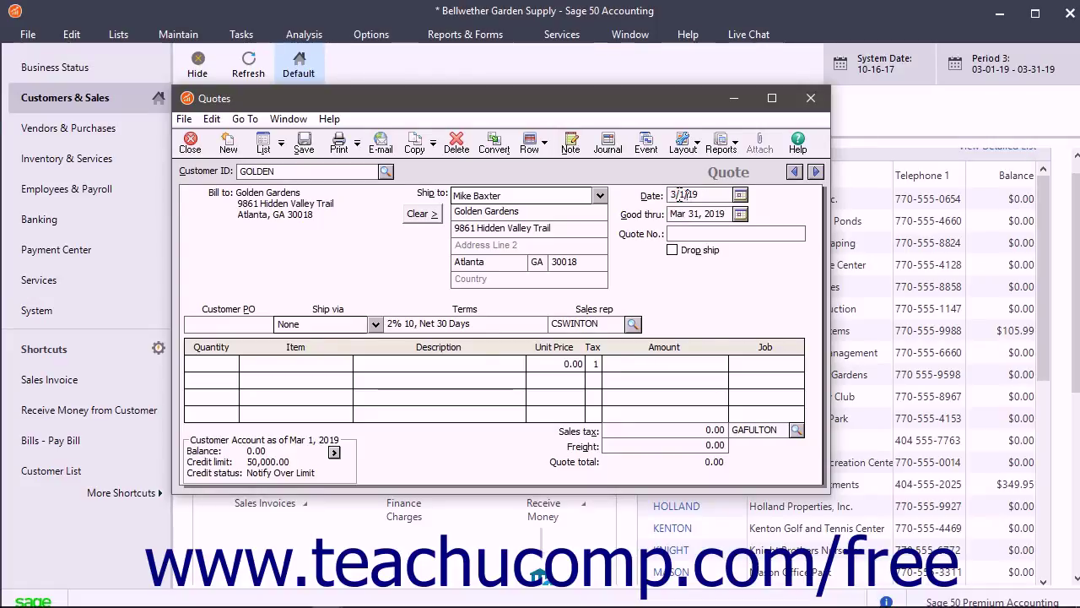
pyautogui.click(681, 213)
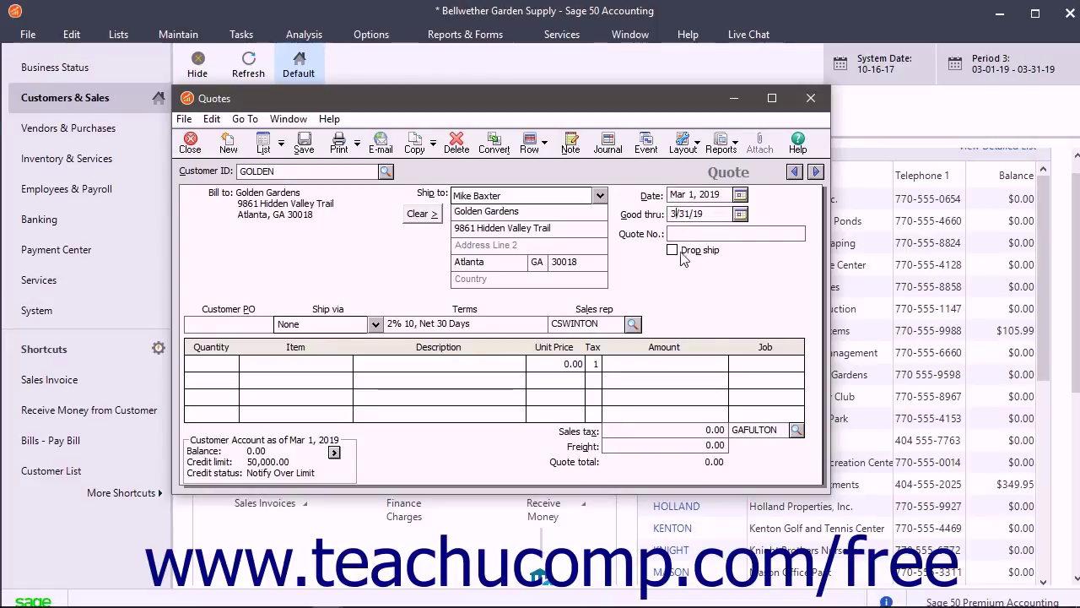
# - Review the quote's customer PO field, the available shipping methods and the sales rep lookup
pyautogui.click(228, 326)
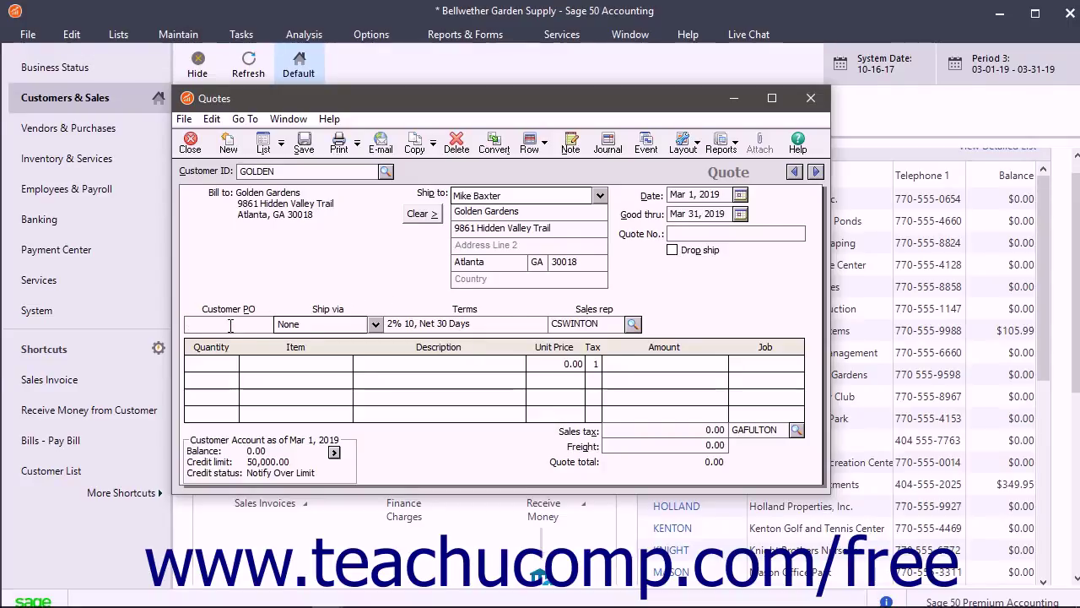
pyautogui.click(374, 325)
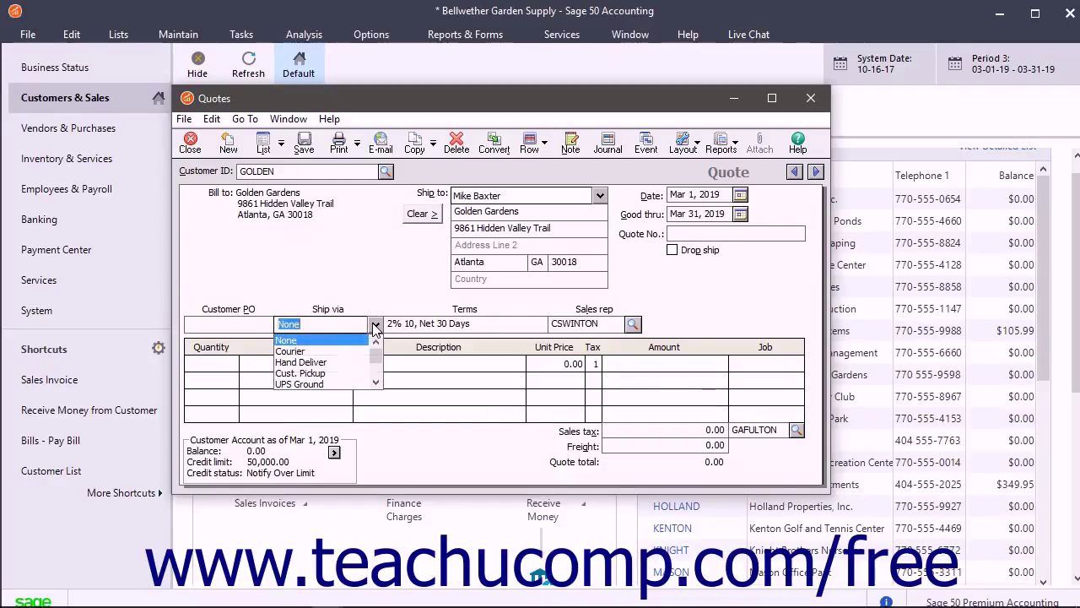
pyautogui.click(375, 327)
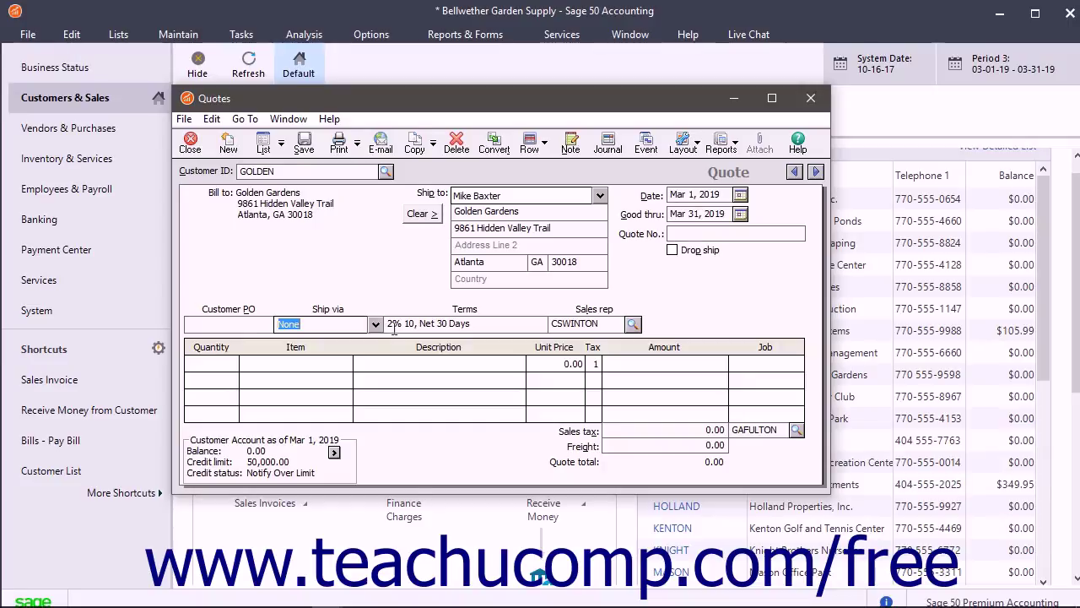
pyautogui.click(632, 324)
pyautogui.click(632, 325)
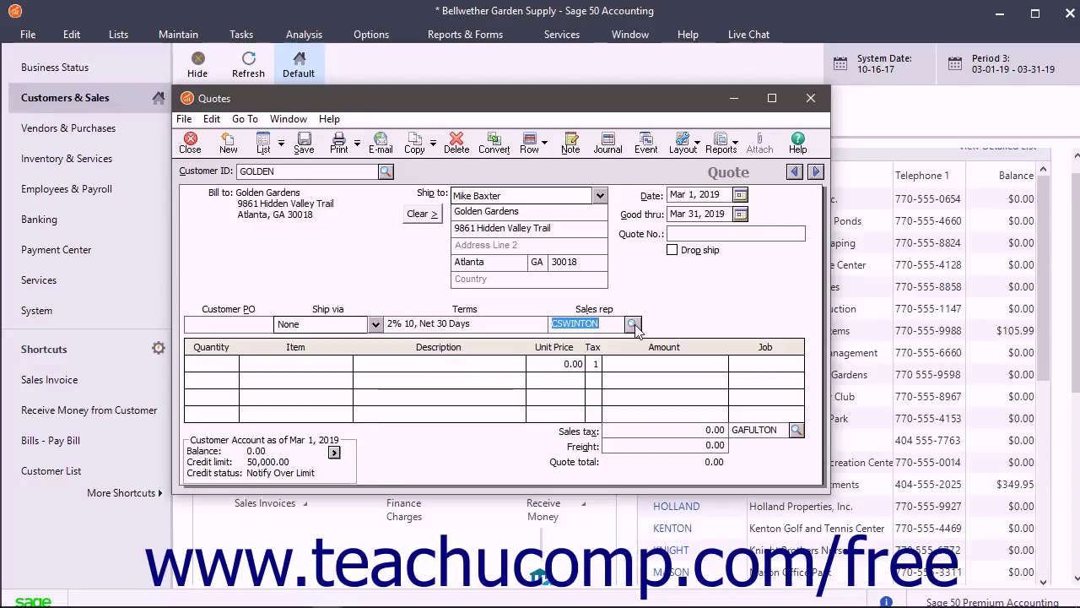
# - Enter the first line item with quantity 1 of item AVRY-10150, the Gothic Stone Bird Bath, keeping its default description
pyautogui.click(203, 364)
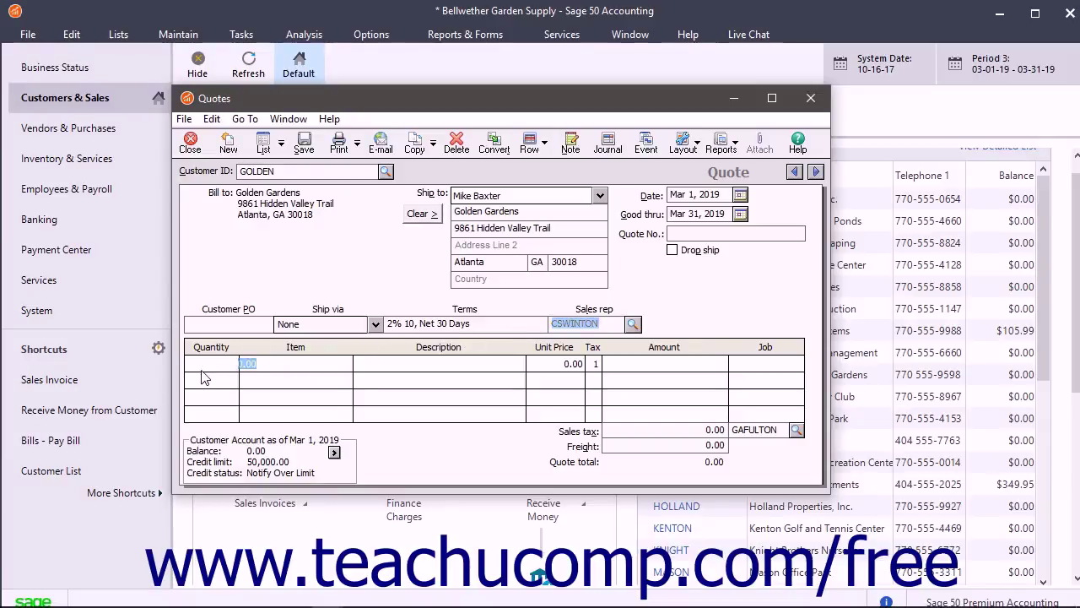
pyautogui.write('1')
pyautogui.press('Tab')
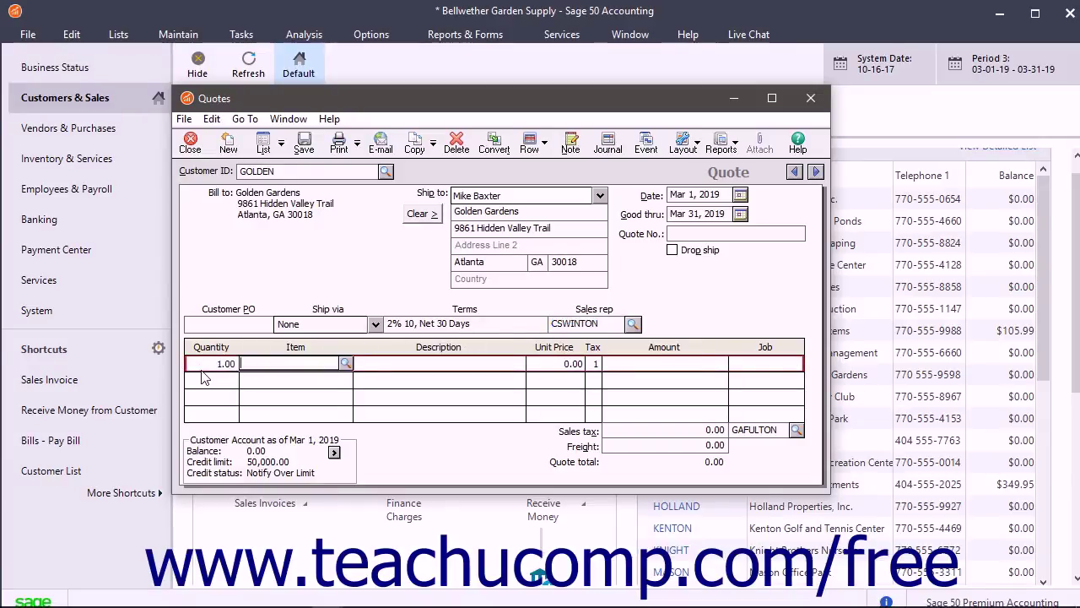
pyautogui.click(345, 363)
pyautogui.click(454, 478)
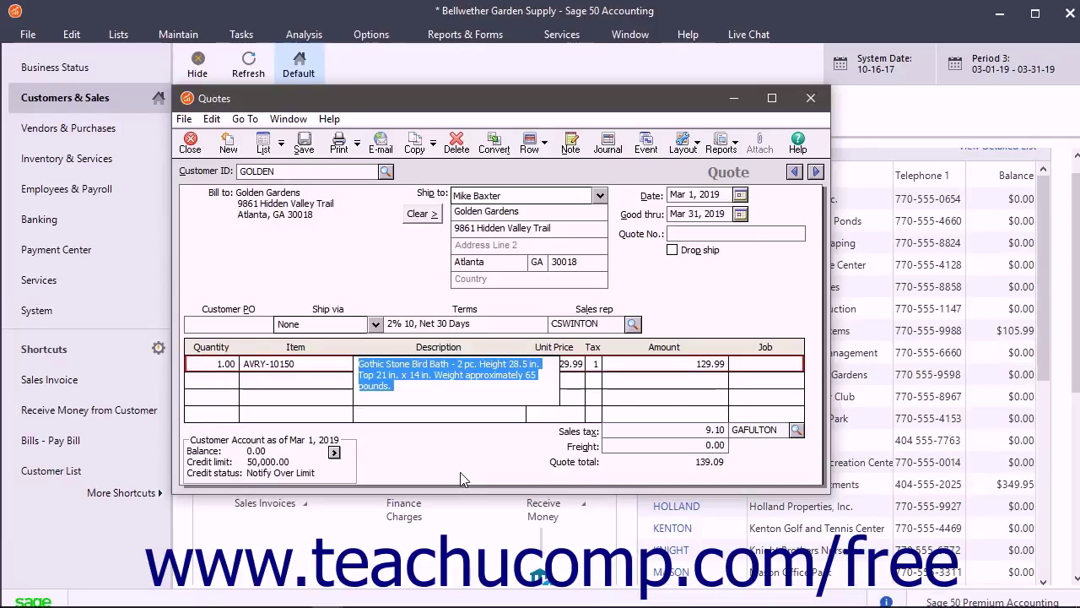
pyautogui.press('Tab')
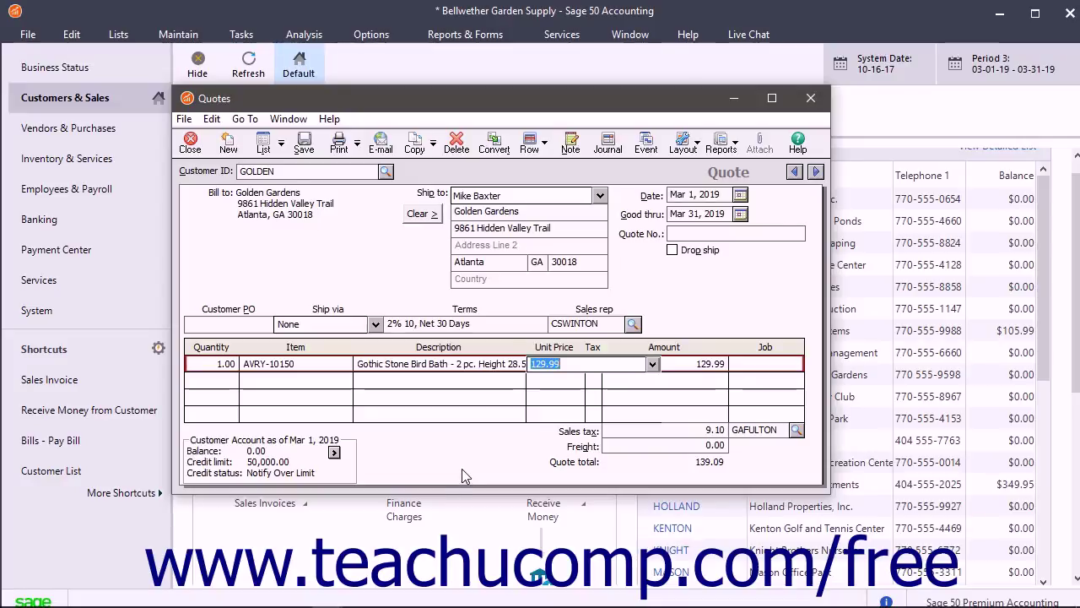
# - Check the available tax types, the amount and the job field on the bird bath line
pyautogui.click(615, 363)
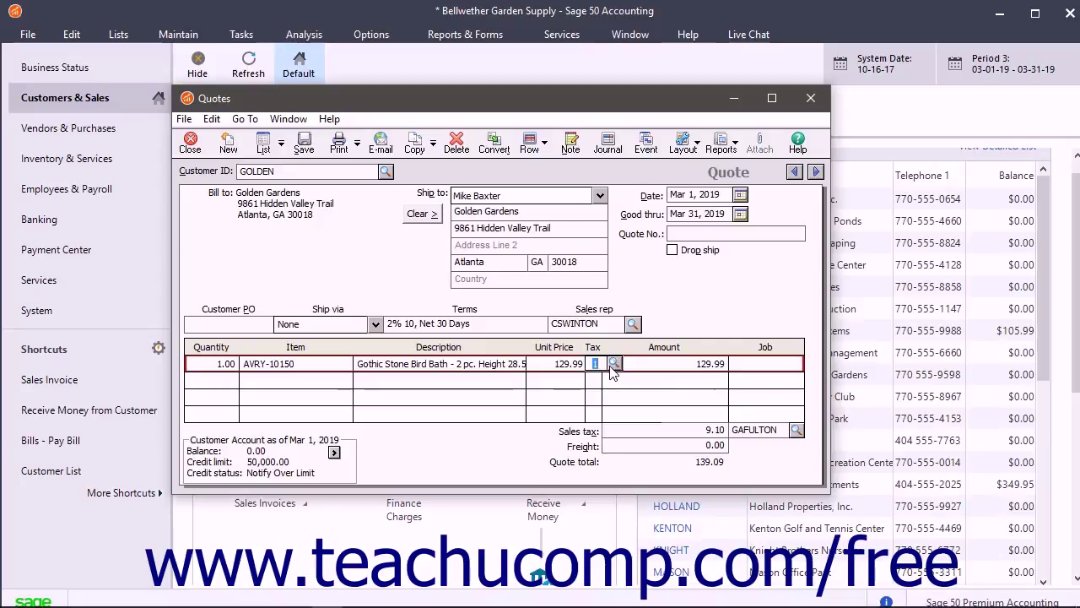
pyautogui.click(613, 366)
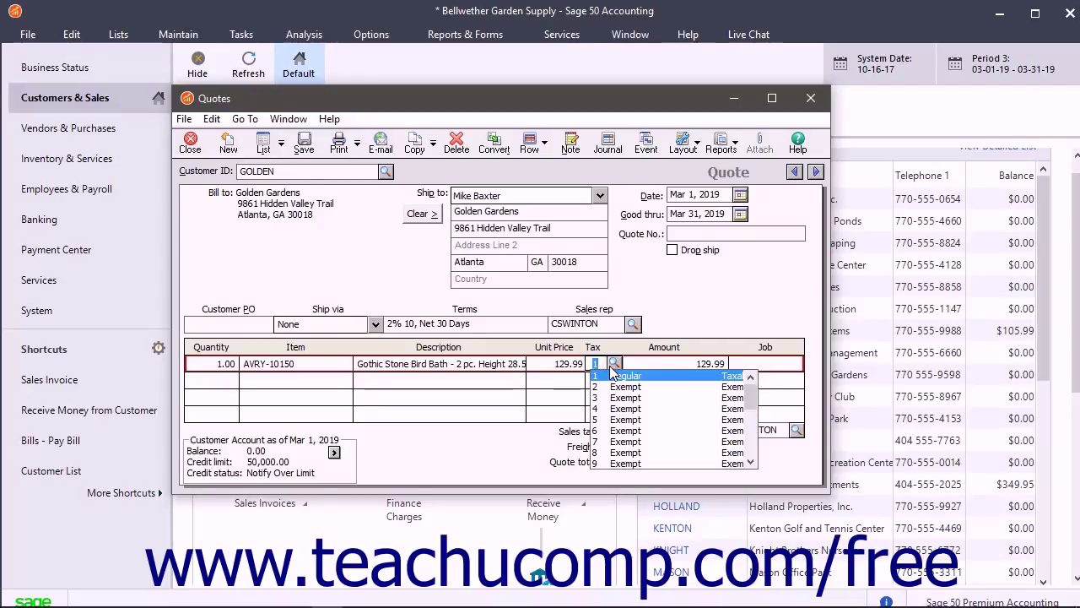
pyautogui.click(611, 371)
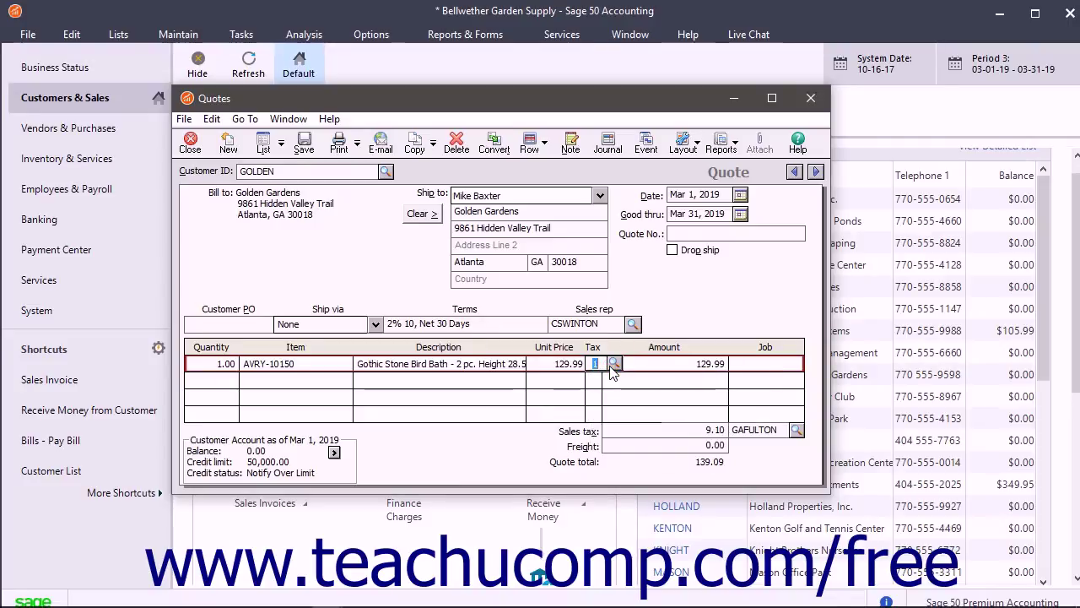
pyautogui.press('Tab')
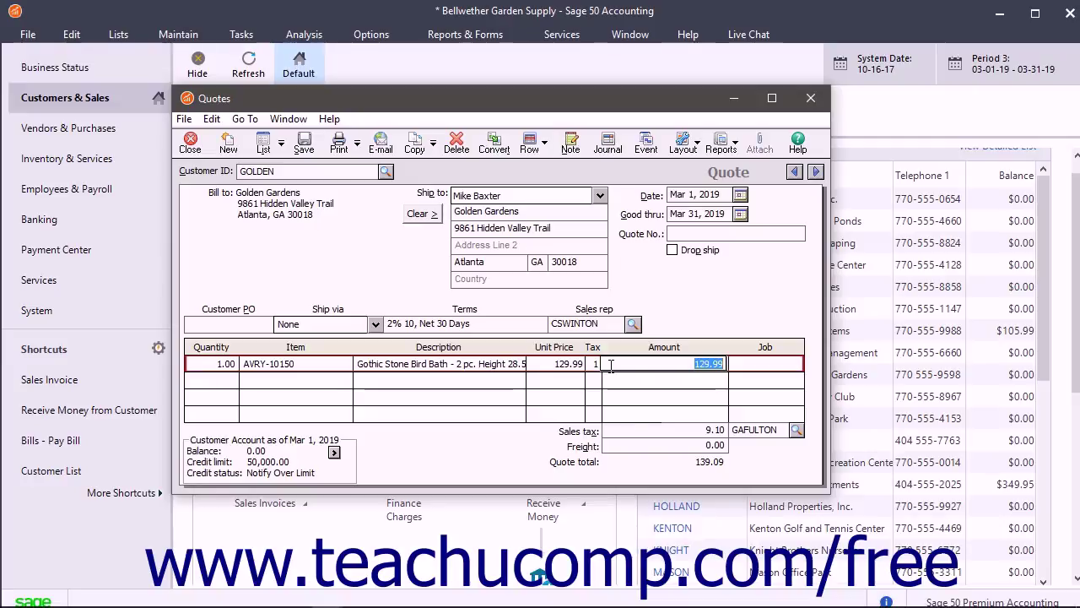
pyautogui.click(778, 363)
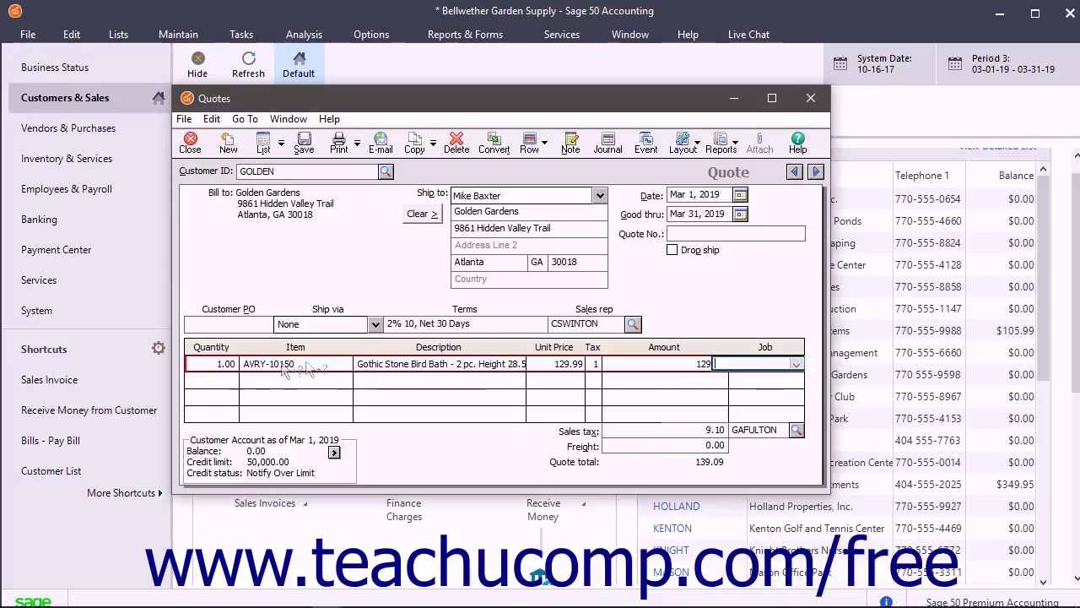
# - Enter a second line item with quantity 2 of item LAND-17800, Installation of Accessories
pyautogui.click(224, 380)
pyautogui.write('2')
pyautogui.press('Tab')
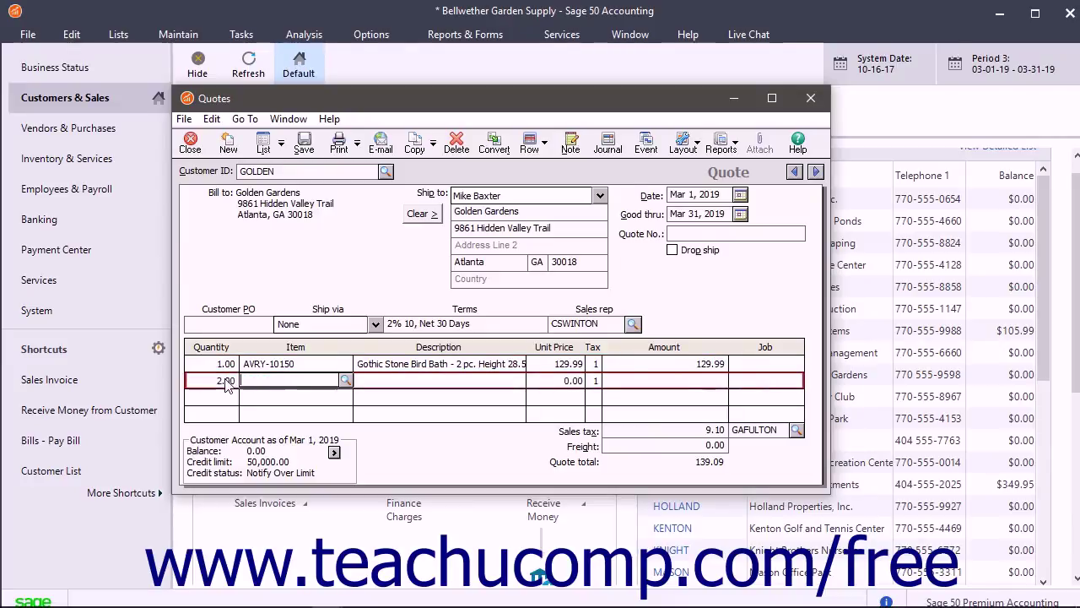
pyautogui.click(346, 380)
pyautogui.doubleClick(453, 489)
pyautogui.press('Tab')
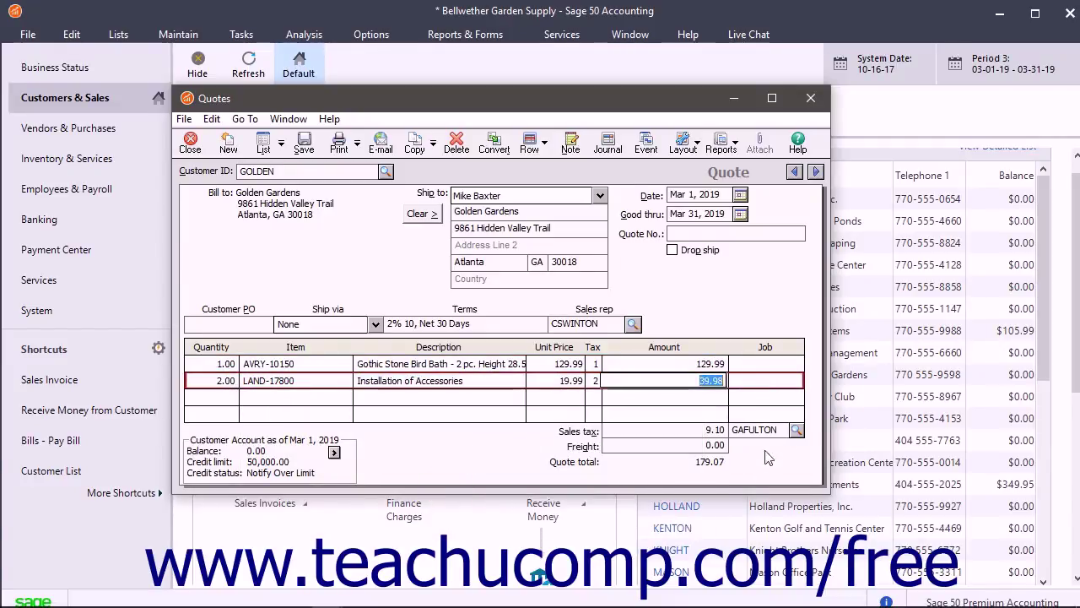
# - Review the available sales tax codes and the freight field for the quote
pyautogui.click(798, 432)
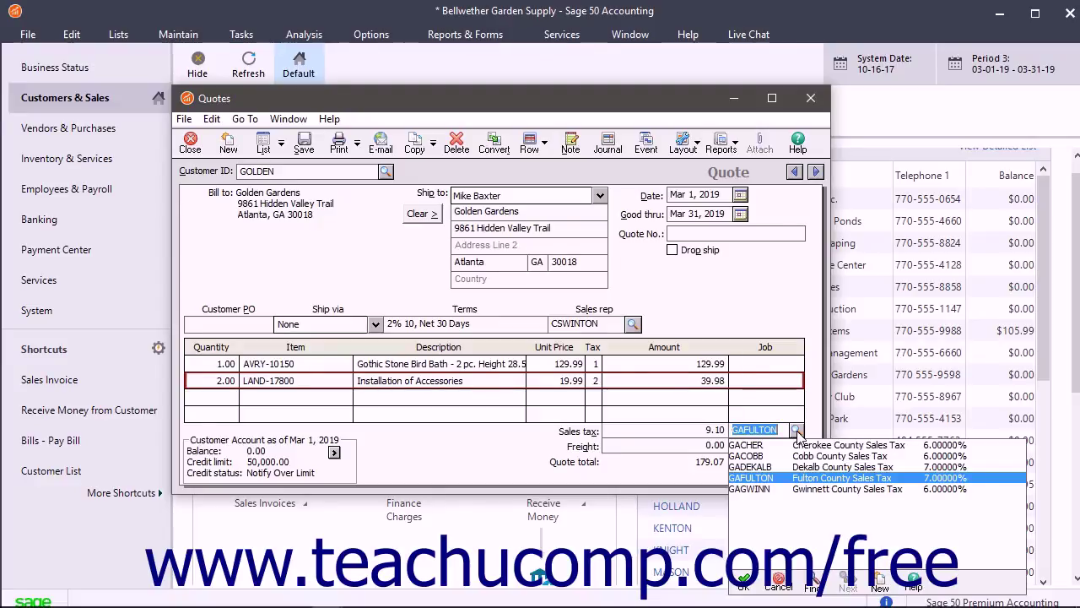
pyautogui.click(798, 431)
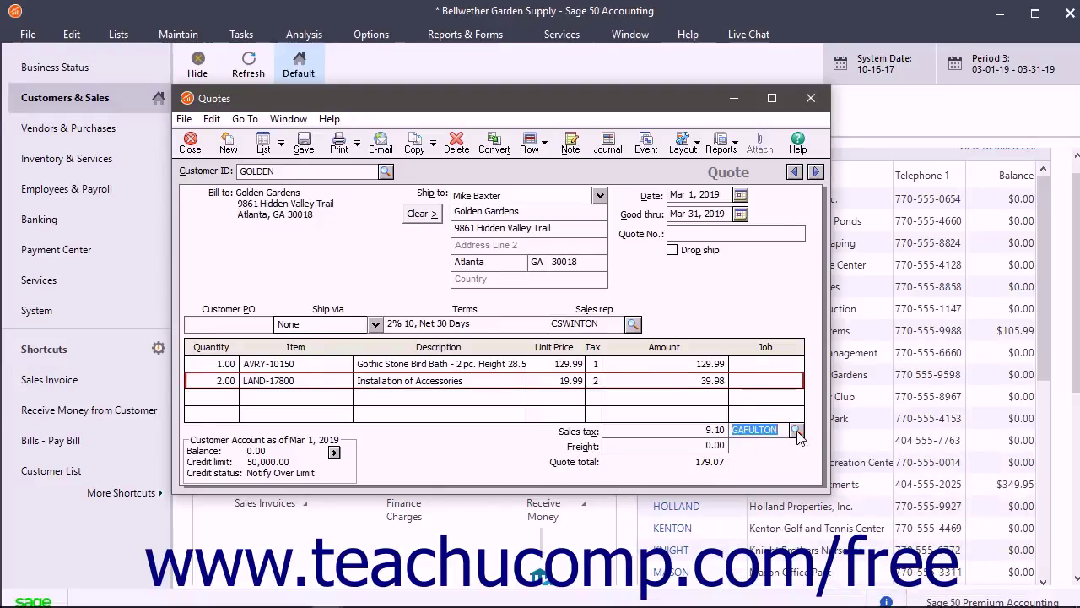
pyautogui.click(671, 447)
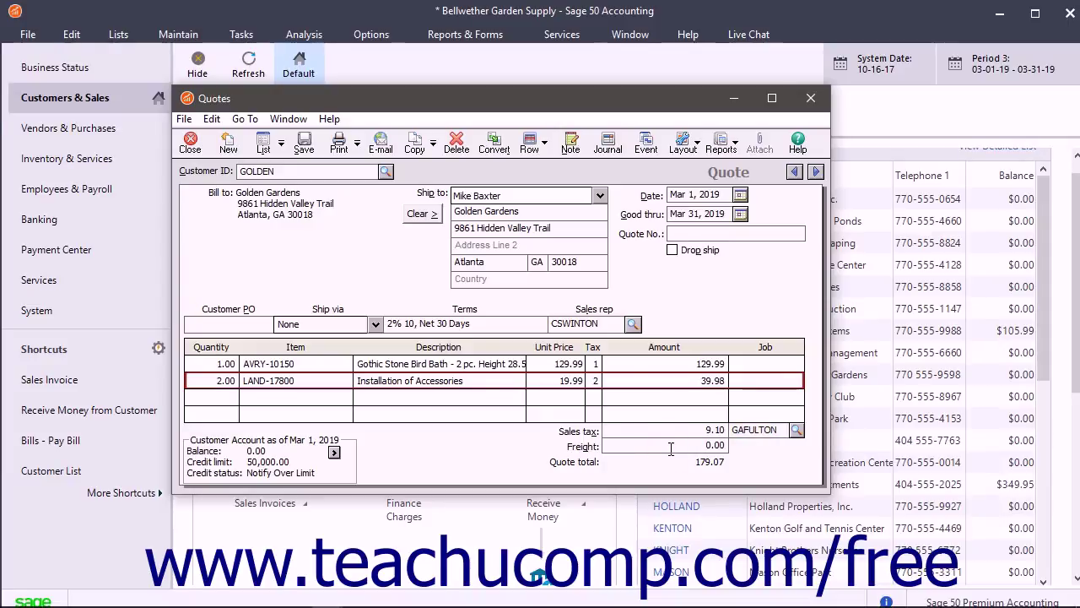